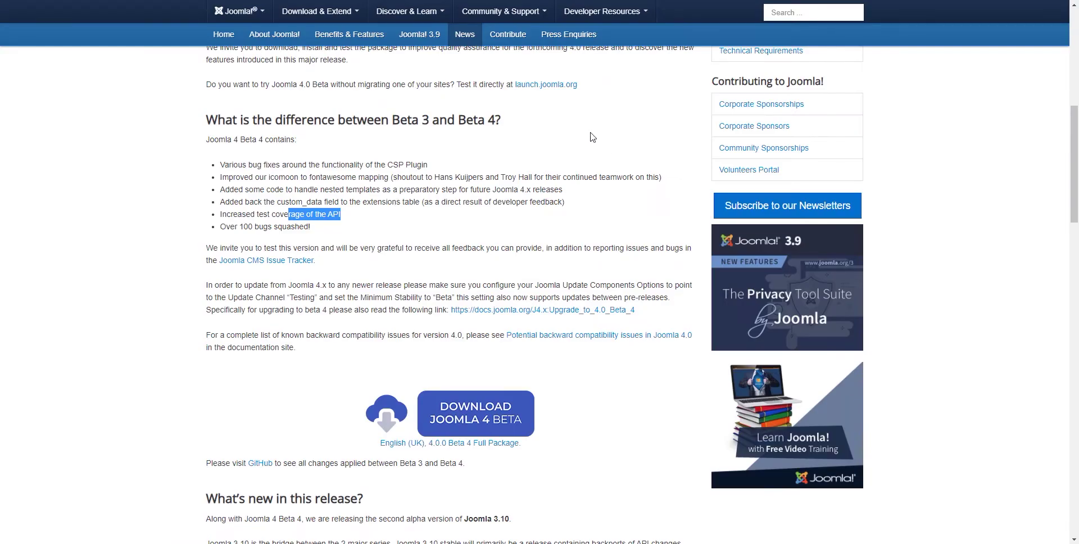
pyautogui.click(217, 166)
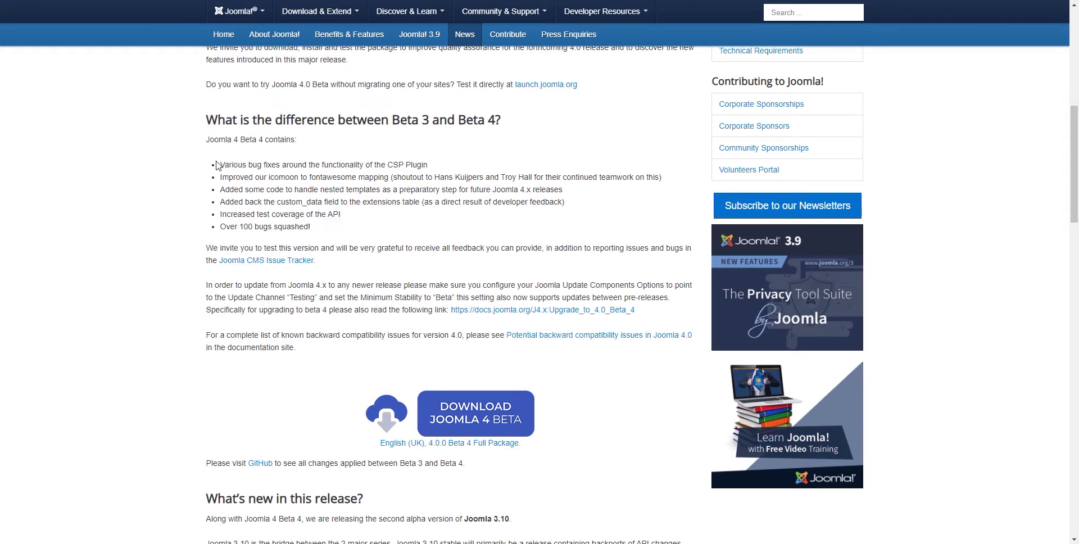
pyautogui.moveTo(217, 165); pyautogui.dragTo(328, 236)
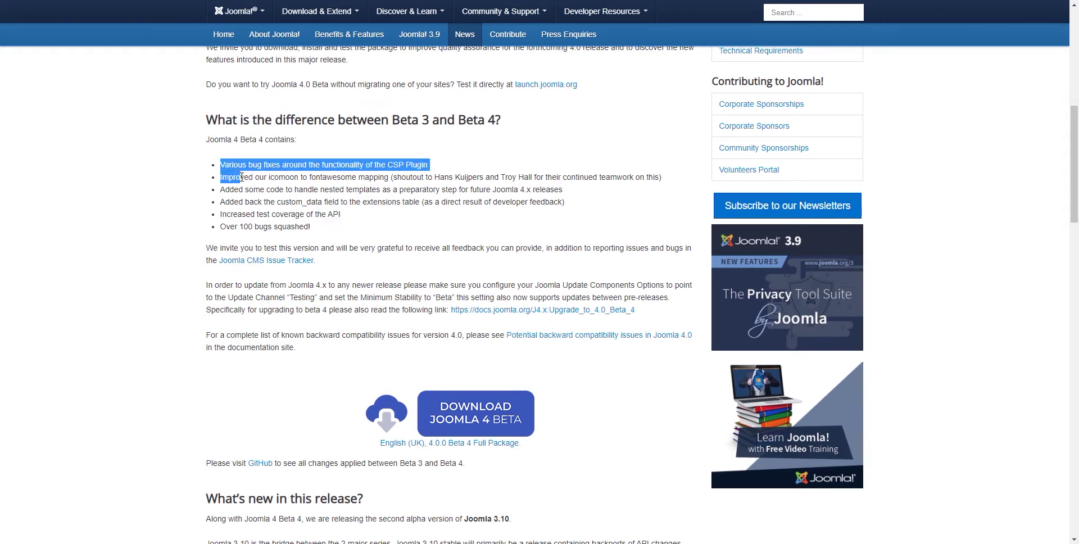
pyautogui.click(328, 236)
pyautogui.moveTo(221, 165); pyautogui.dragTo(433, 168)
pyautogui.moveTo(388, 164); pyautogui.dragTo(405, 165)
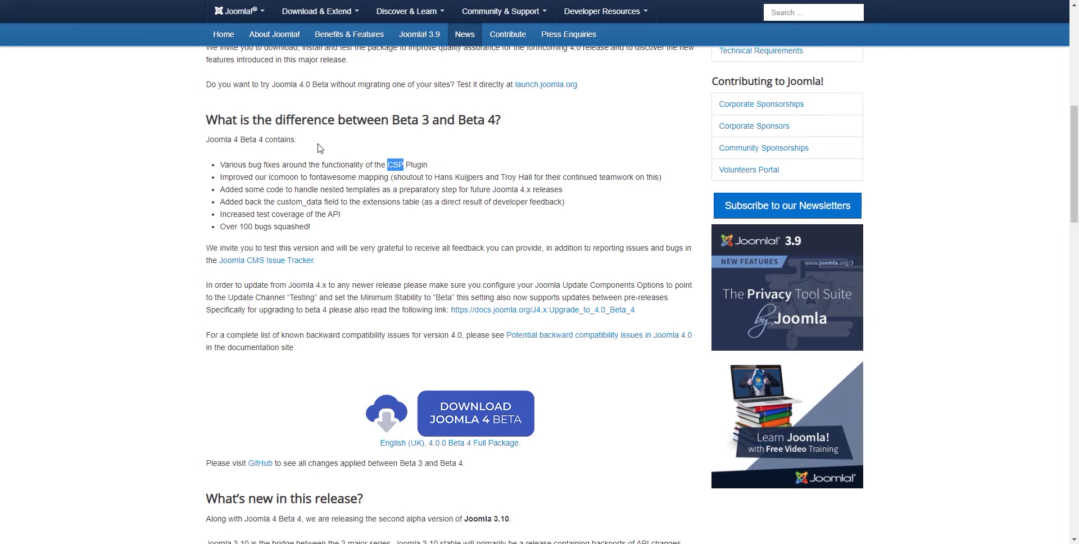
pyautogui.moveTo(224, 164); pyautogui.dragTo(442, 167)
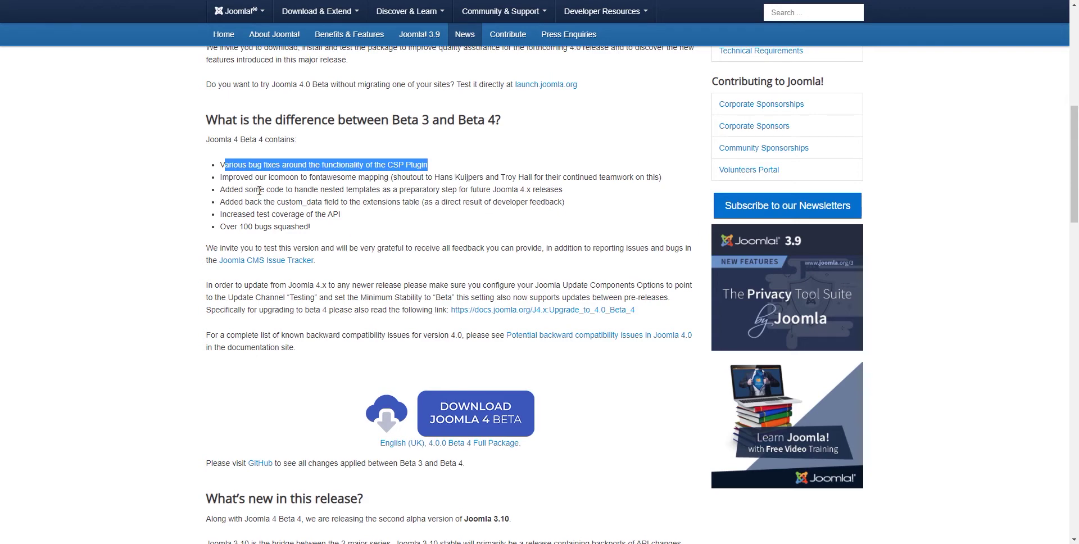
pyautogui.moveTo(222, 177); pyautogui.dragTo(371, 179)
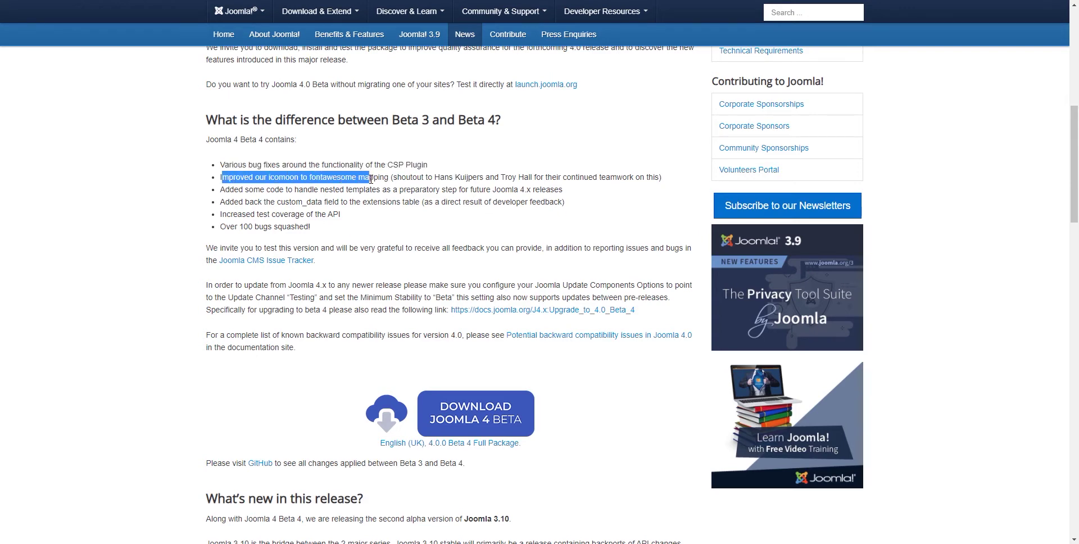
pyautogui.doubleClick(282, 182)
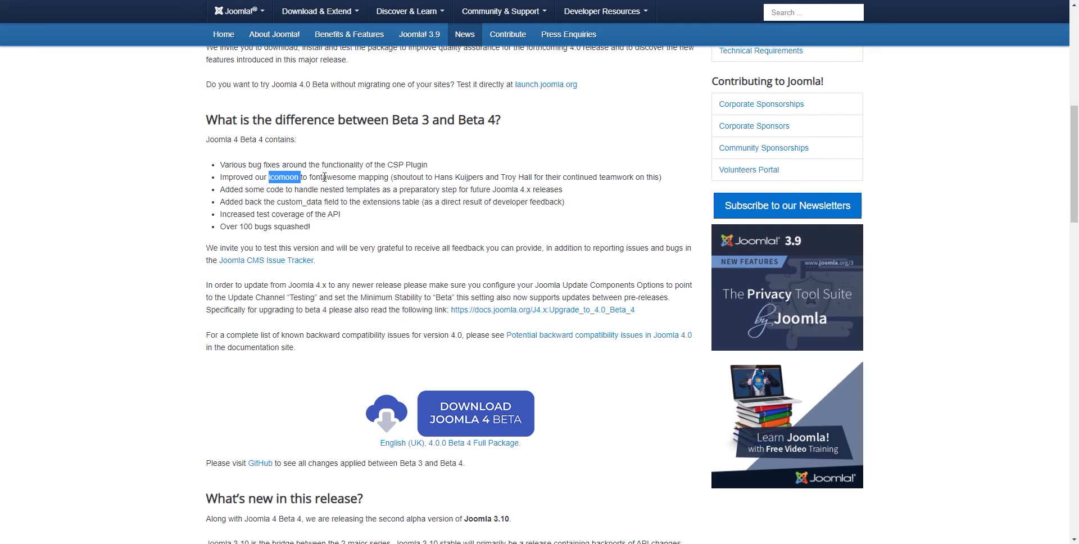
pyautogui.doubleClick(324, 178)
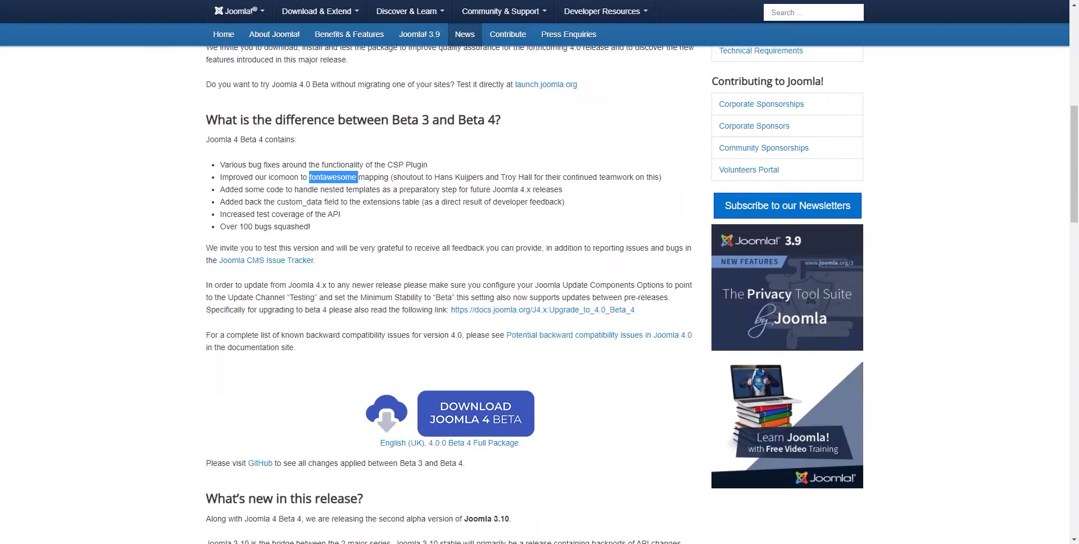
pyautogui.moveTo(229, 189); pyautogui.dragTo(318, 195)
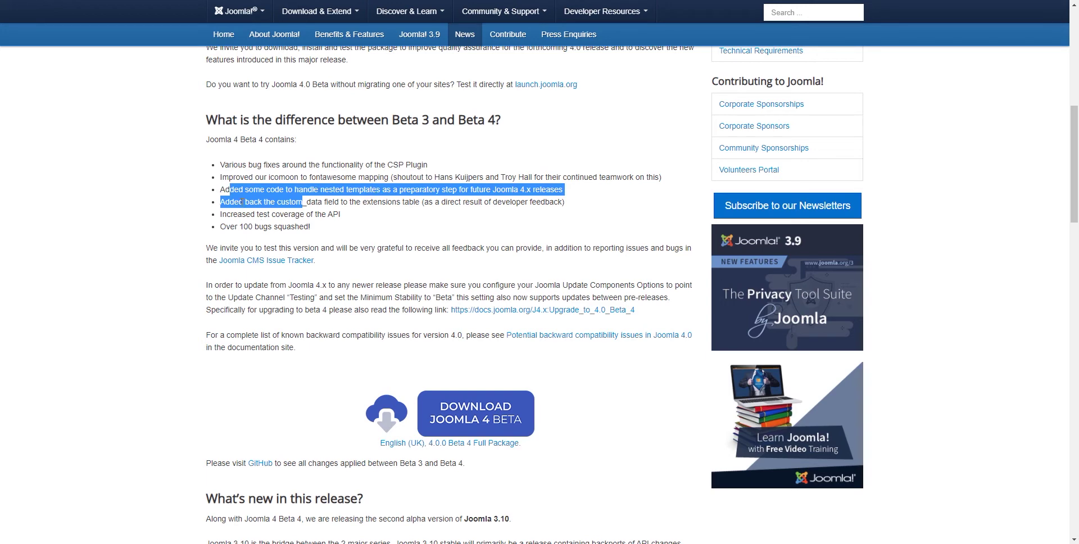
pyautogui.moveTo(242, 214); pyautogui.dragTo(341, 216)
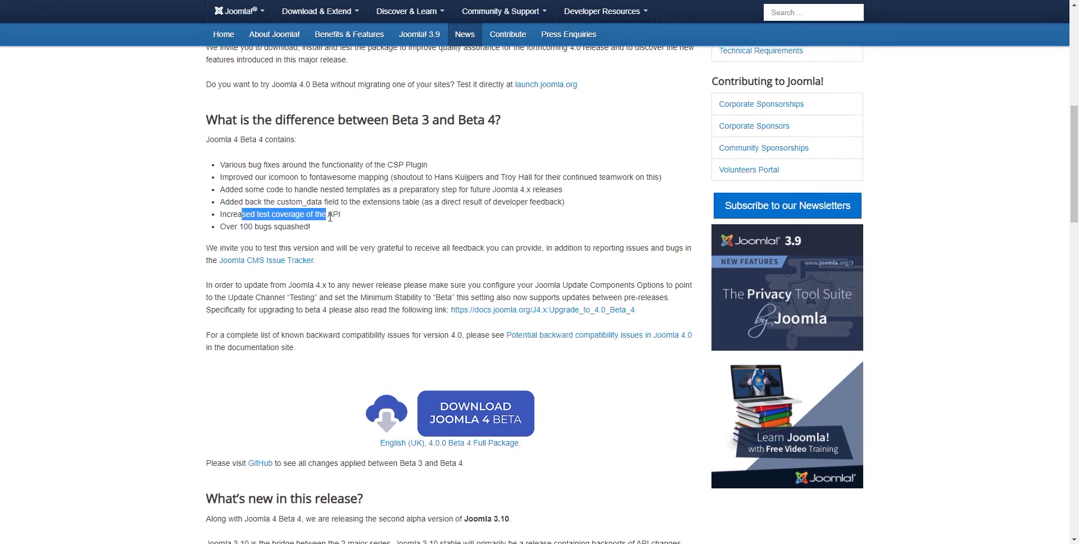
pyautogui.moveTo(219, 227); pyautogui.dragTo(313, 227)
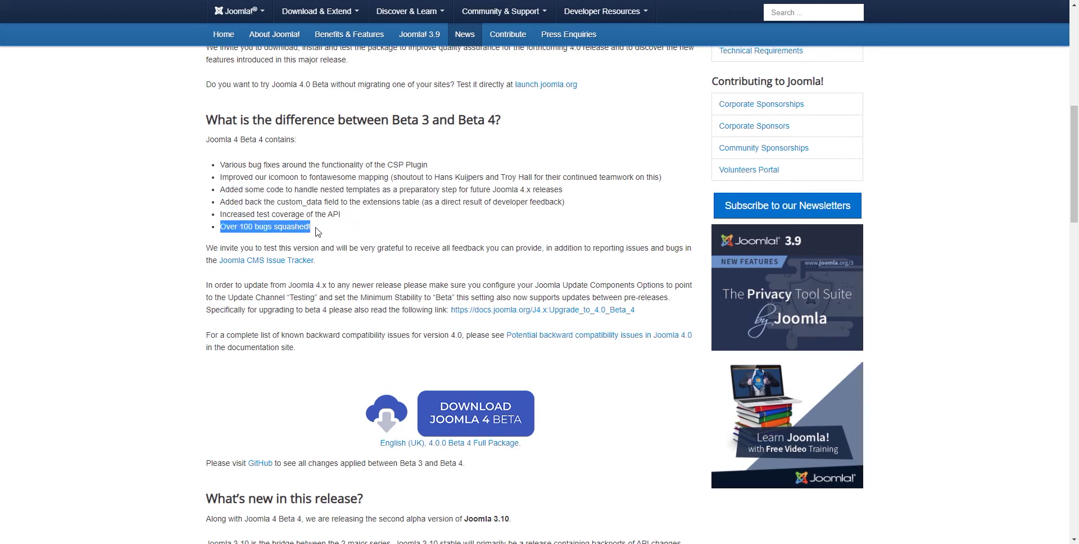
pyautogui.moveTo(234, 214); pyautogui.dragTo(352, 223)
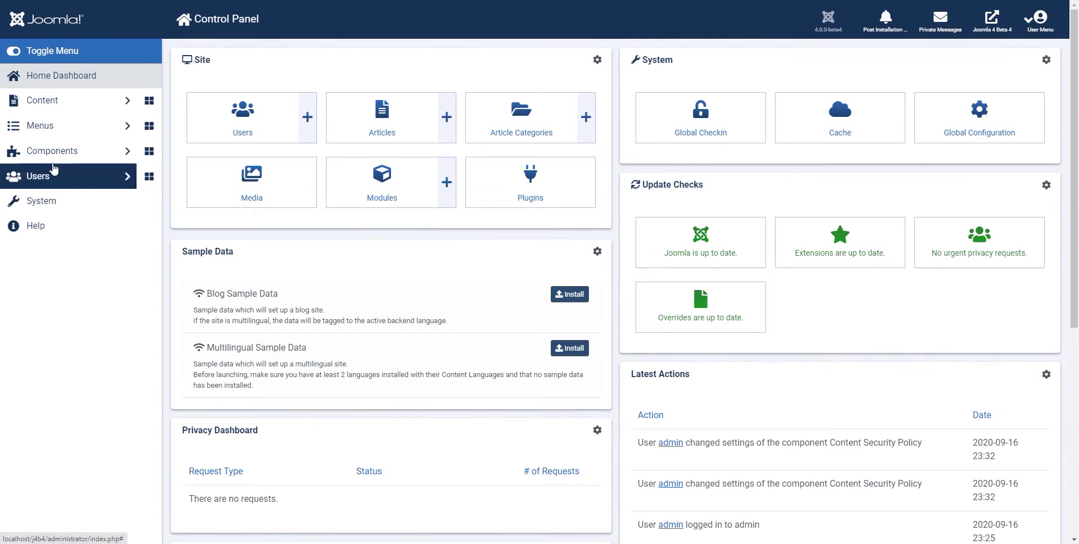
# Step: Open the empty Content > Articles list and start a new article
pyautogui.click(100, 105)
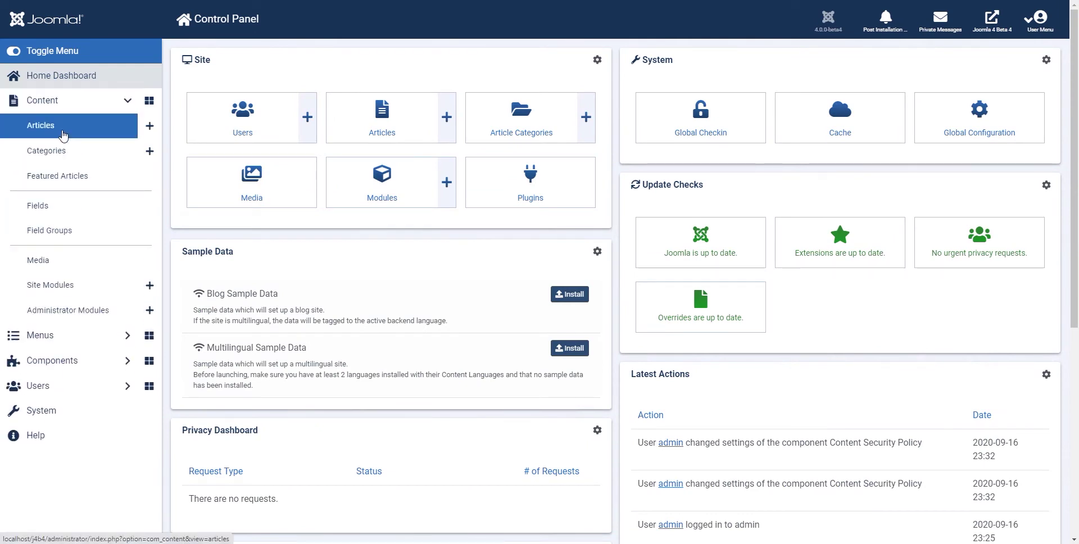
pyautogui.click(64, 135)
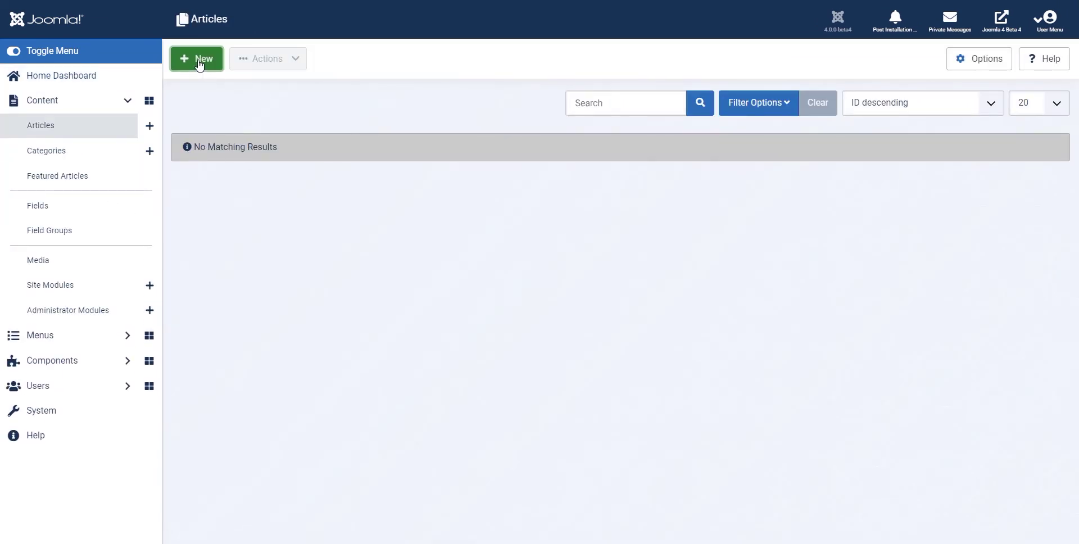
pyautogui.click(199, 65)
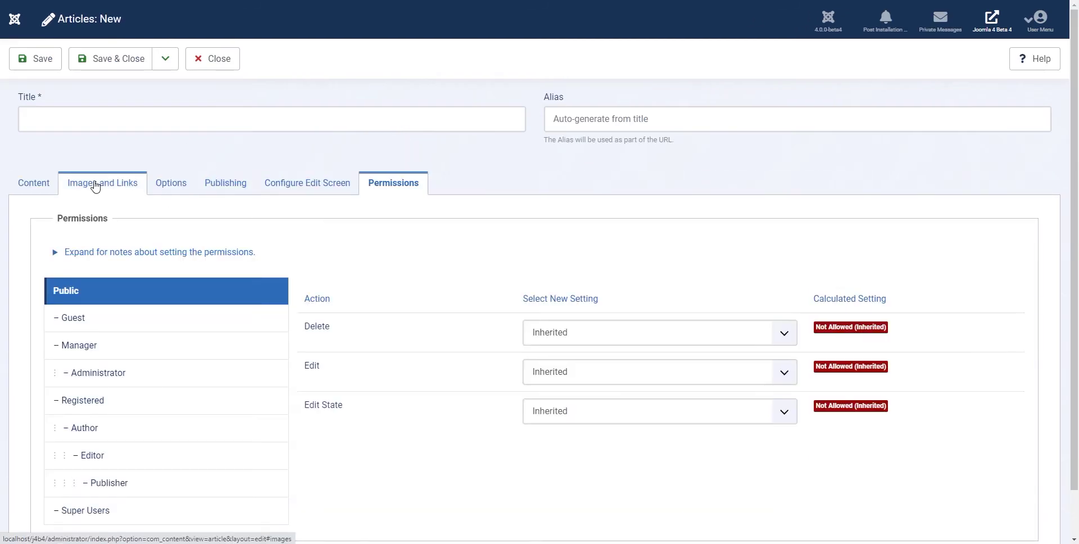
# Step: Browse the new article's Images and Links, Content, Options, Publishing and Configure Edit Screen tabs, then close without saving
pyautogui.click(95, 187)
pyautogui.click(41, 183)
pyautogui.click(92, 185)
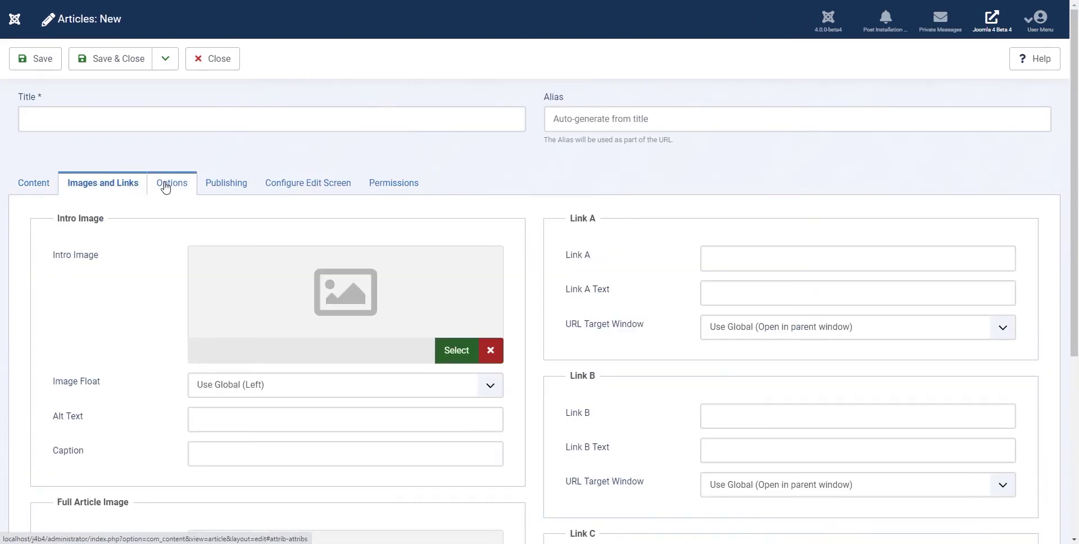
pyautogui.click(165, 188)
pyautogui.click(213, 183)
pyautogui.click(288, 181)
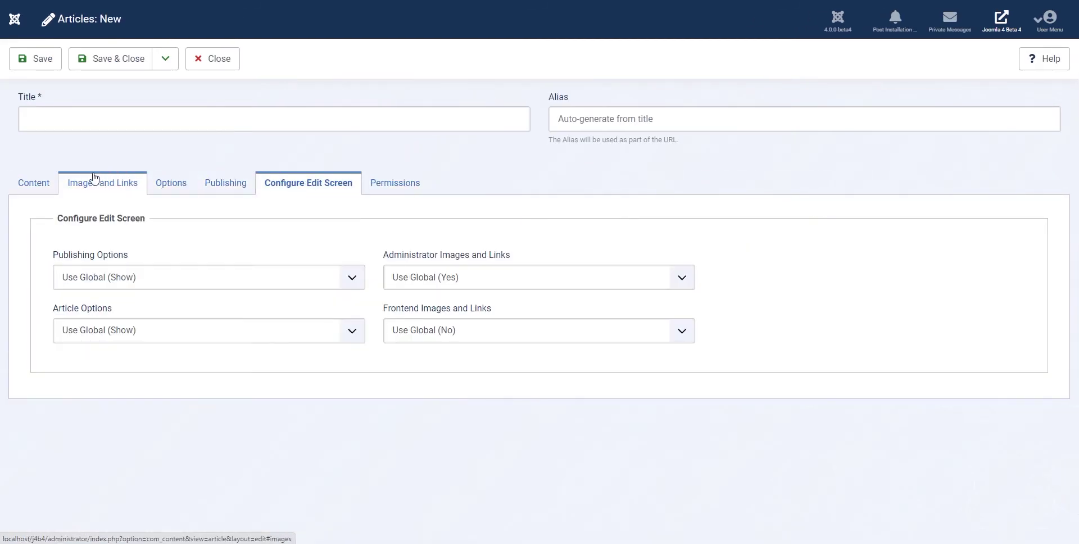
pyautogui.click(209, 59)
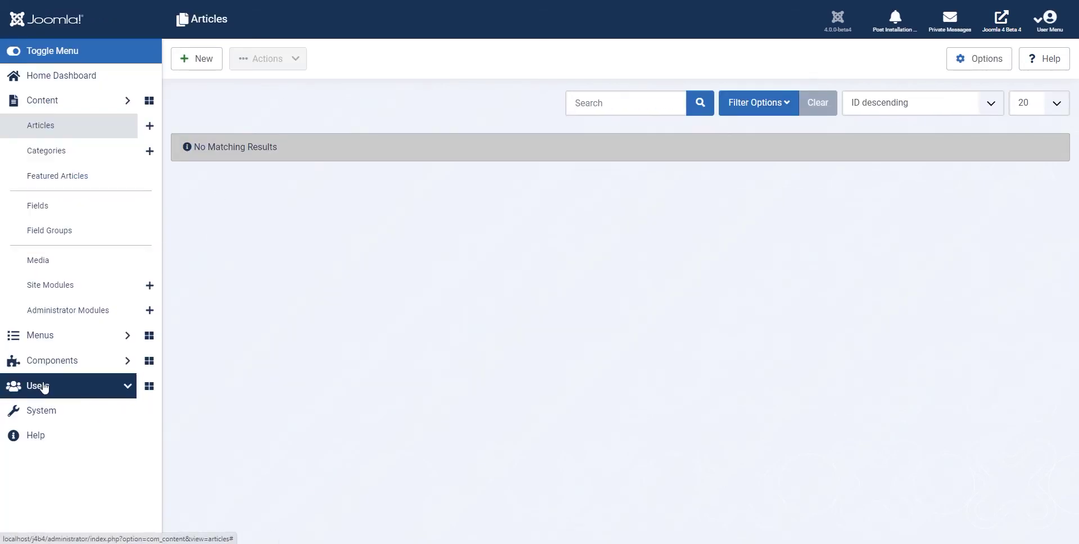
pyautogui.click(44, 386)
# Step: Show the Users > Manage list with its single Super User account, then collapse the Users menu
pyautogui.click(46, 203)
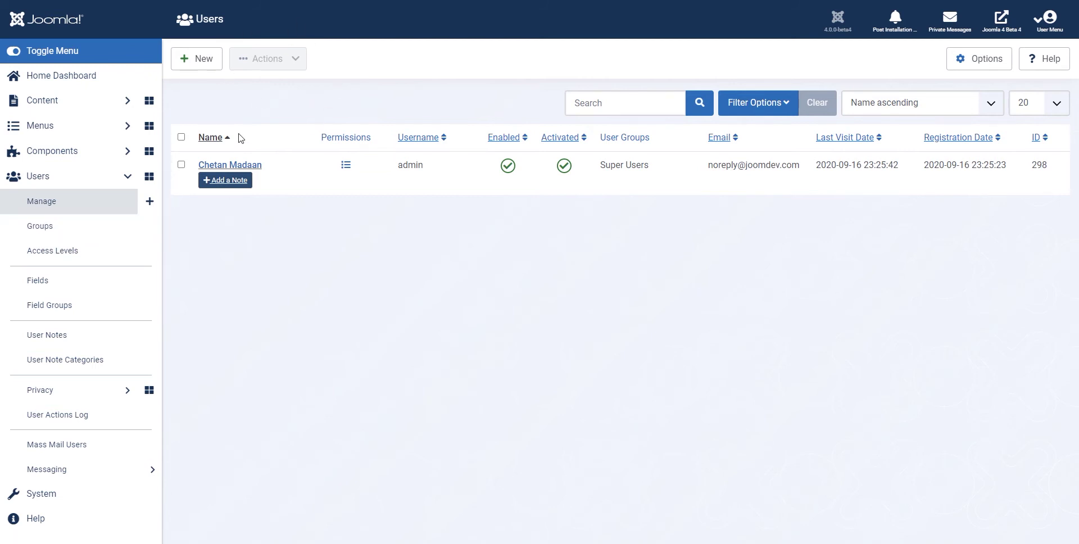
pyautogui.click(84, 176)
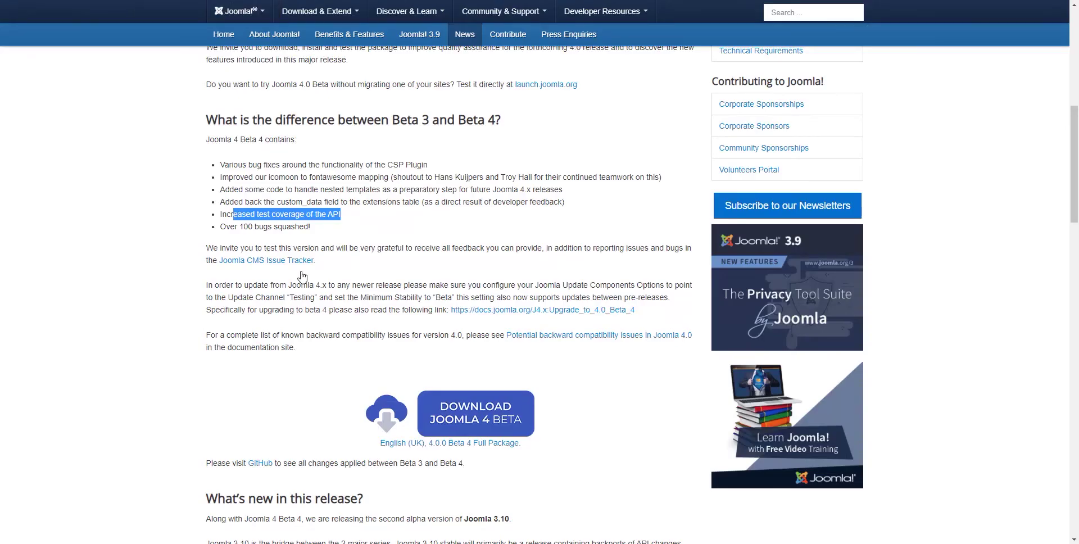
# Step: Highlight the Beta 4 change items on joomla.org, then return to the admin Home Dashboard
pyautogui.moveTo(311, 227); pyautogui.dragTo(213, 183)
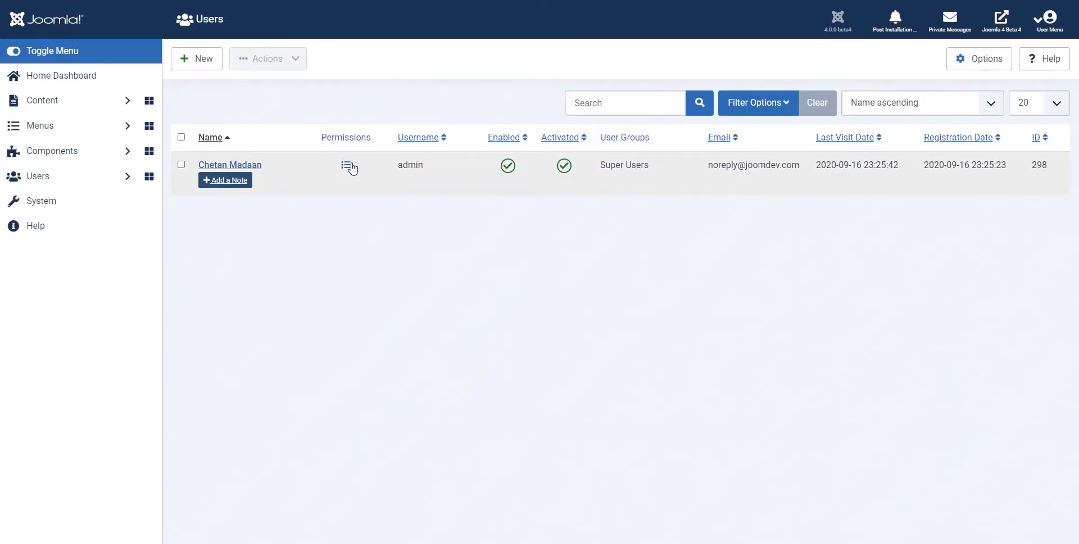
pyautogui.click(23, 81)
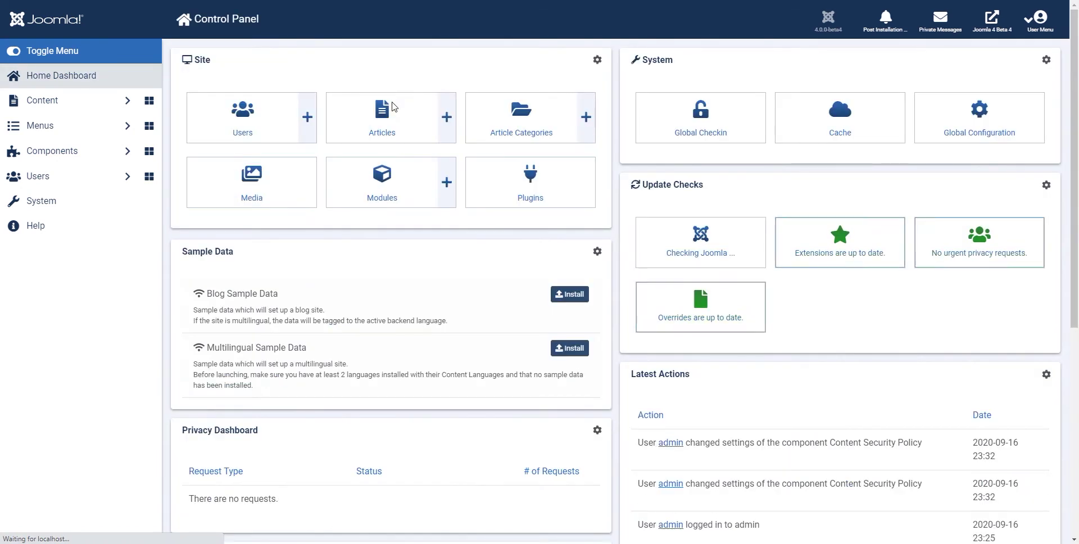